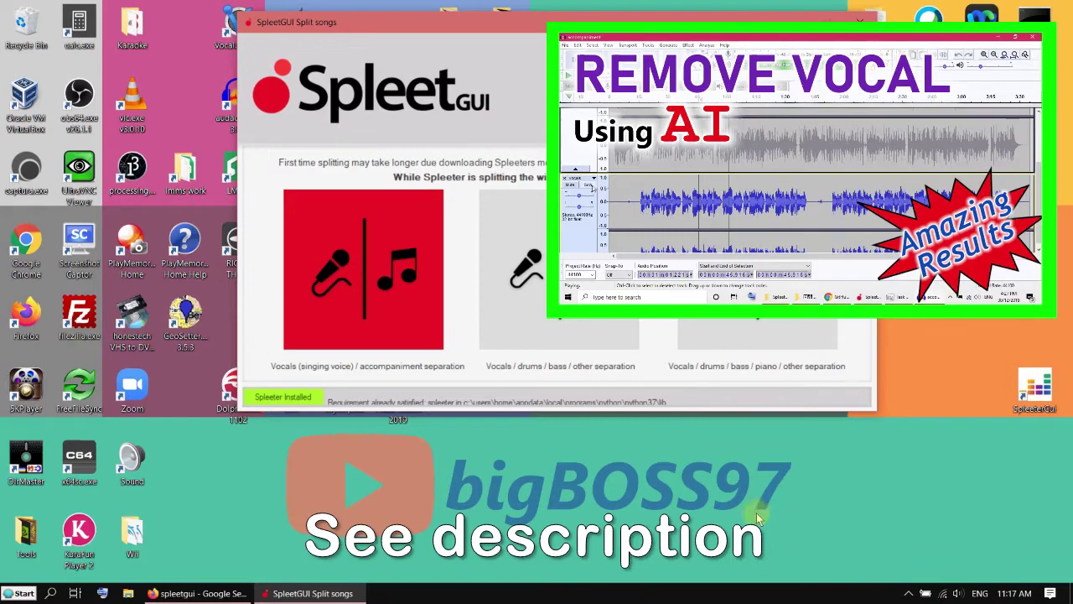
Step: Bring the browser with the 'spleetgui' Google search results to the front
left_click(192, 594)
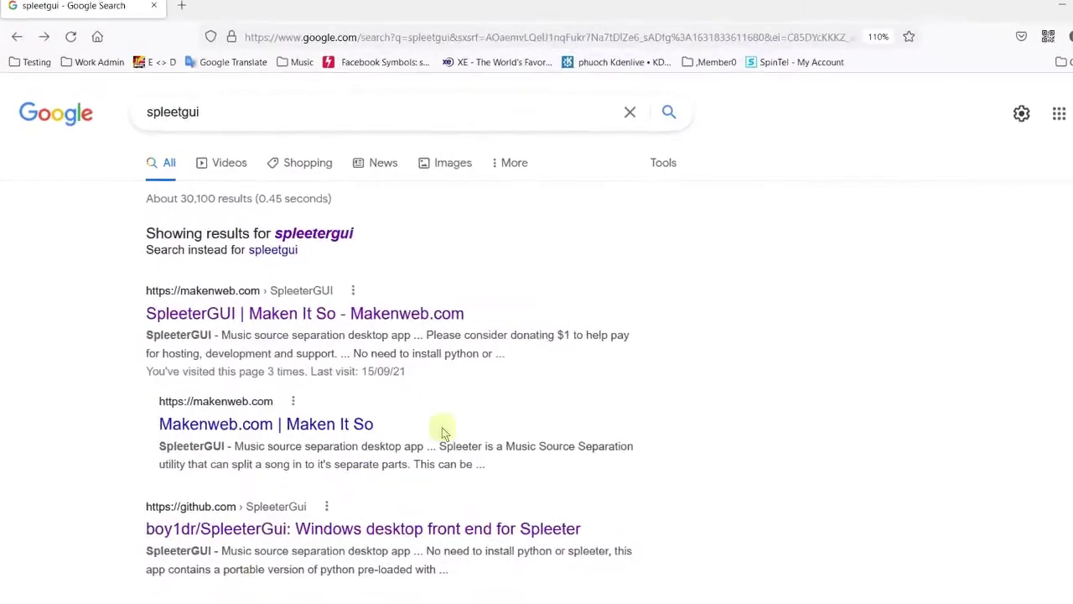
Step: Rerun the 'spleetgui' search, which shows the corrected spleetergui results
left_click(435, 101)
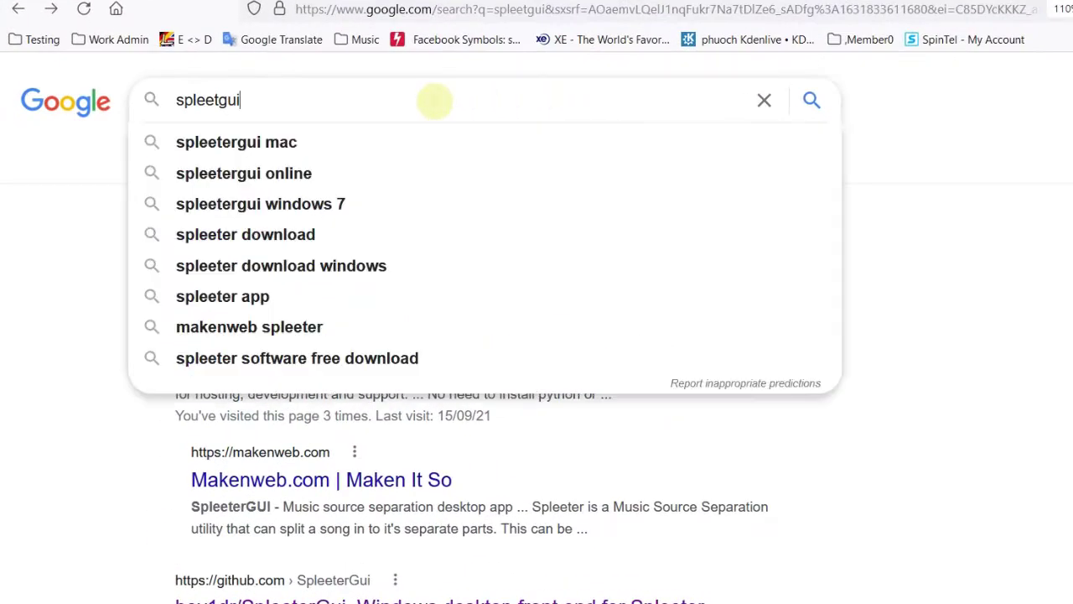
key("Return")
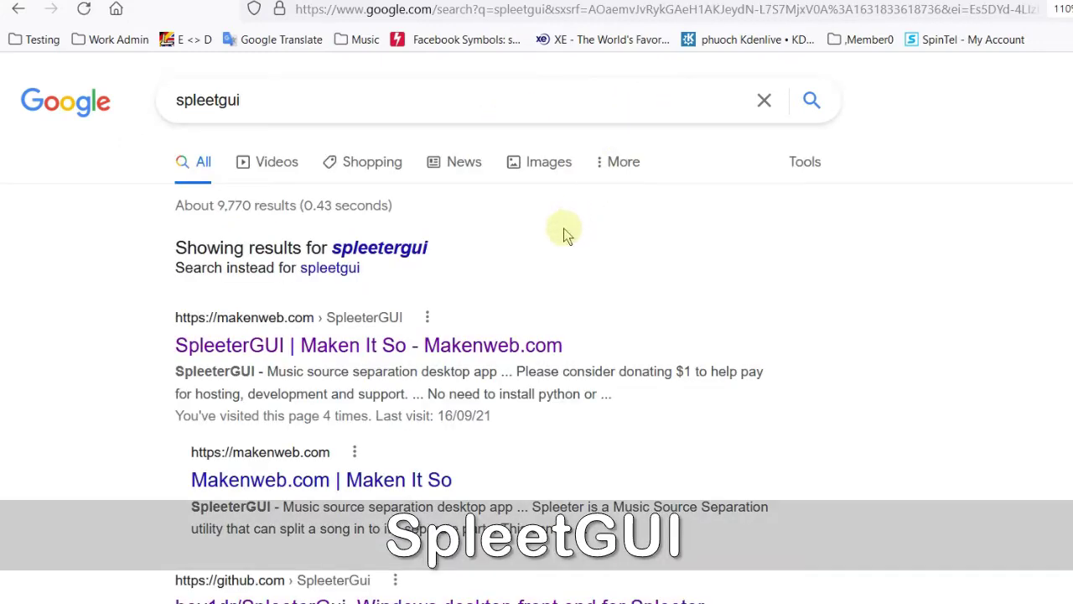
left_click(365, 251)
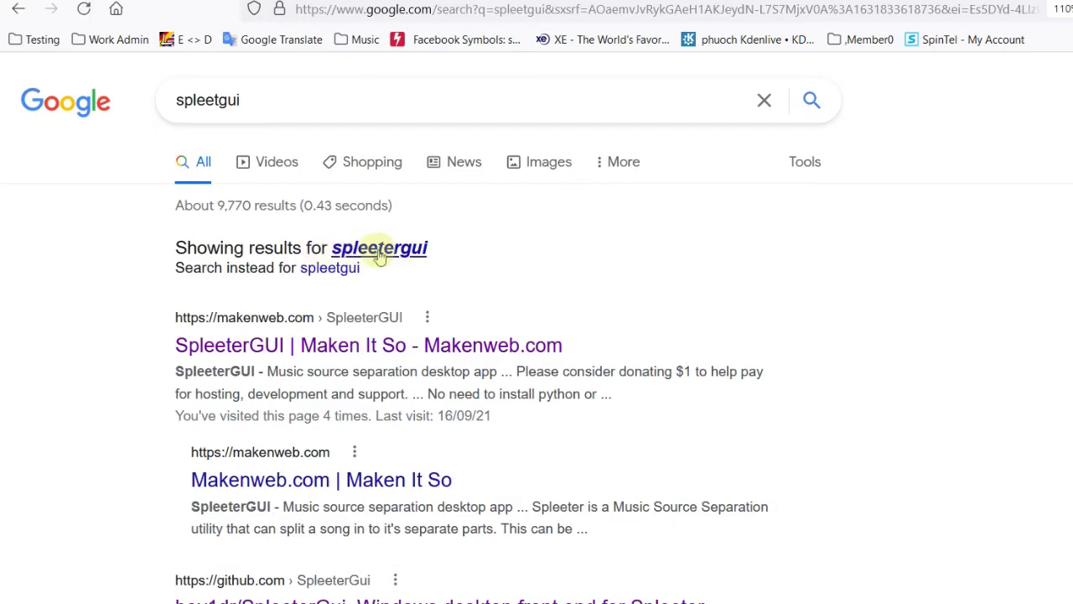
Step: Open results for the exact spelling 'spleetgui' in a new tab, then return to the first tab
right_click(331, 273)
left_click(346, 287)
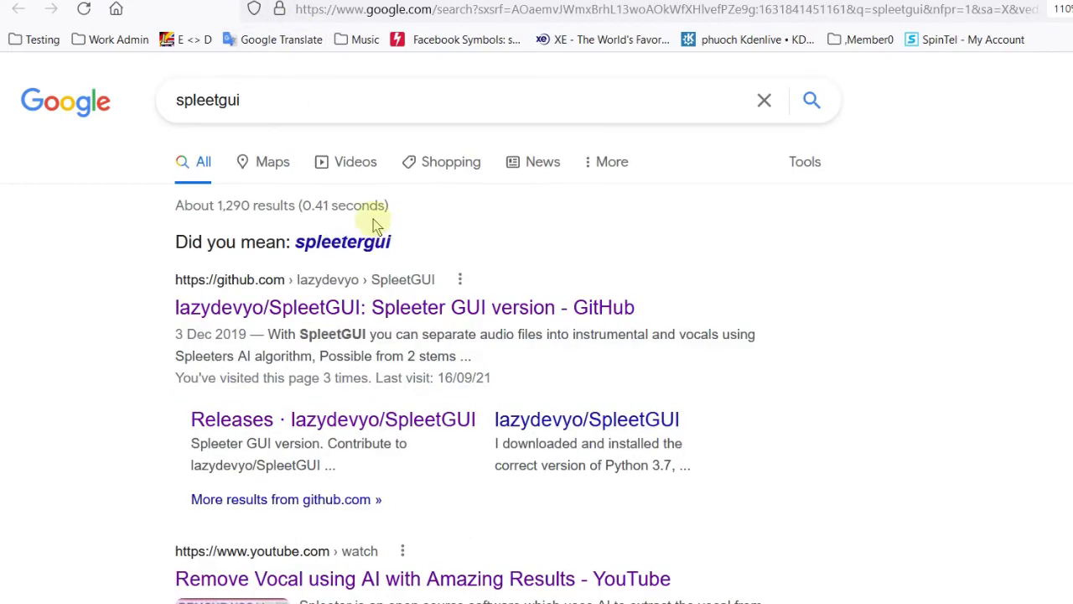
left_click(116, 8)
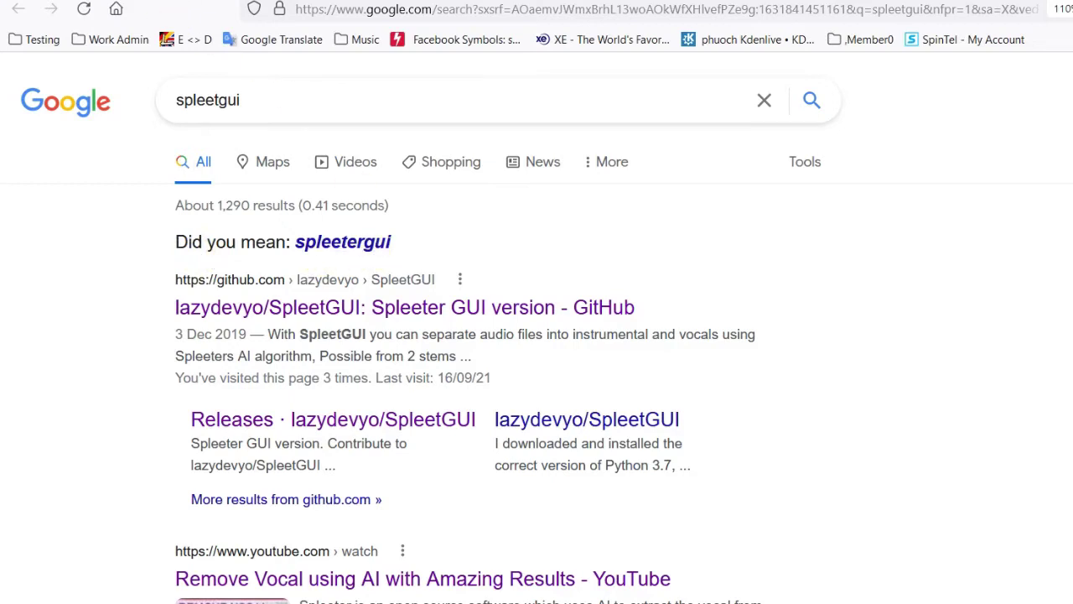
left_click(115, 9)
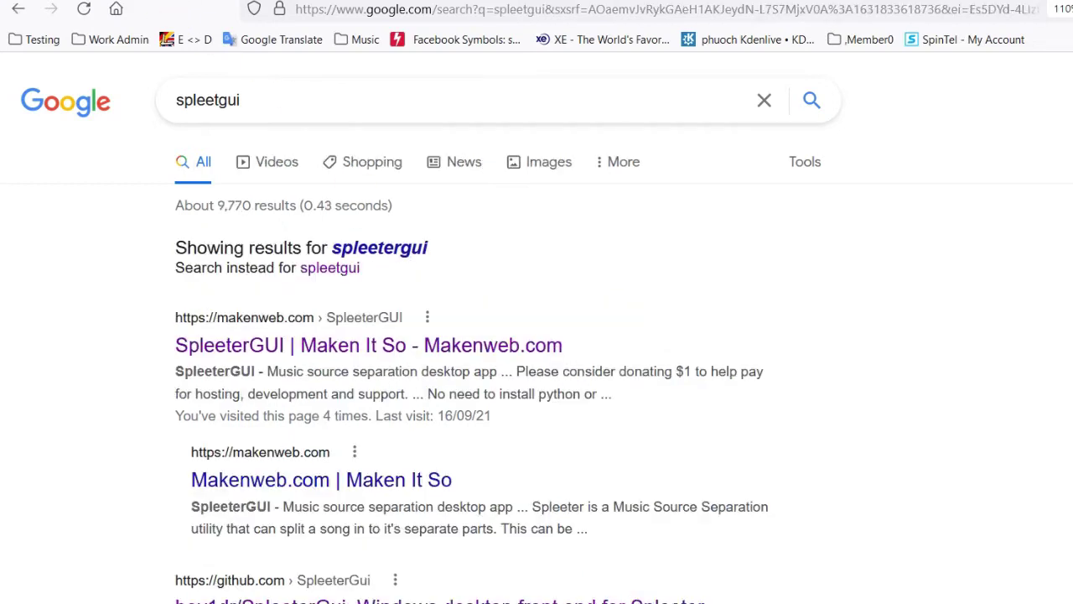
Step: Open the Makenweb 'SpleeterGUI | Maken It So' page in a new tab and review its download links
right_click(451, 345)
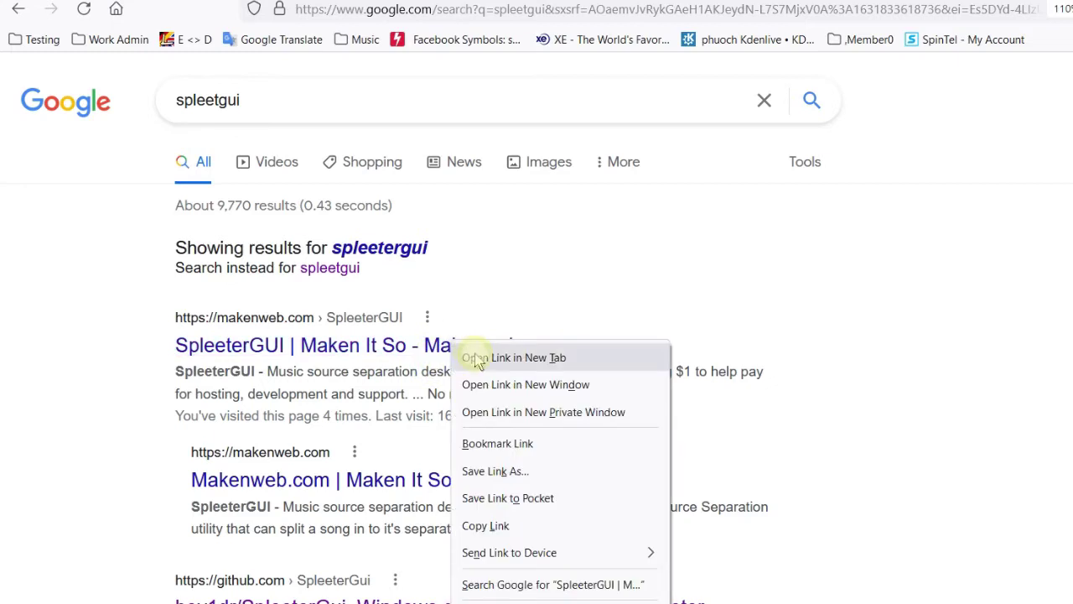
left_click(478, 358)
left_click(251, 16)
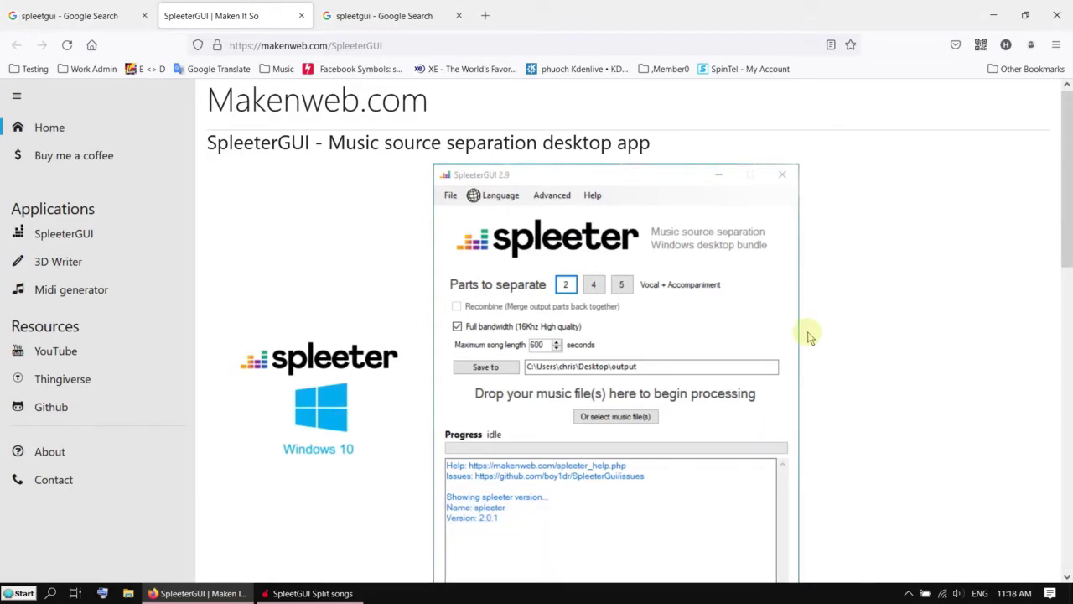
scroll(875, 326, "down", 2)
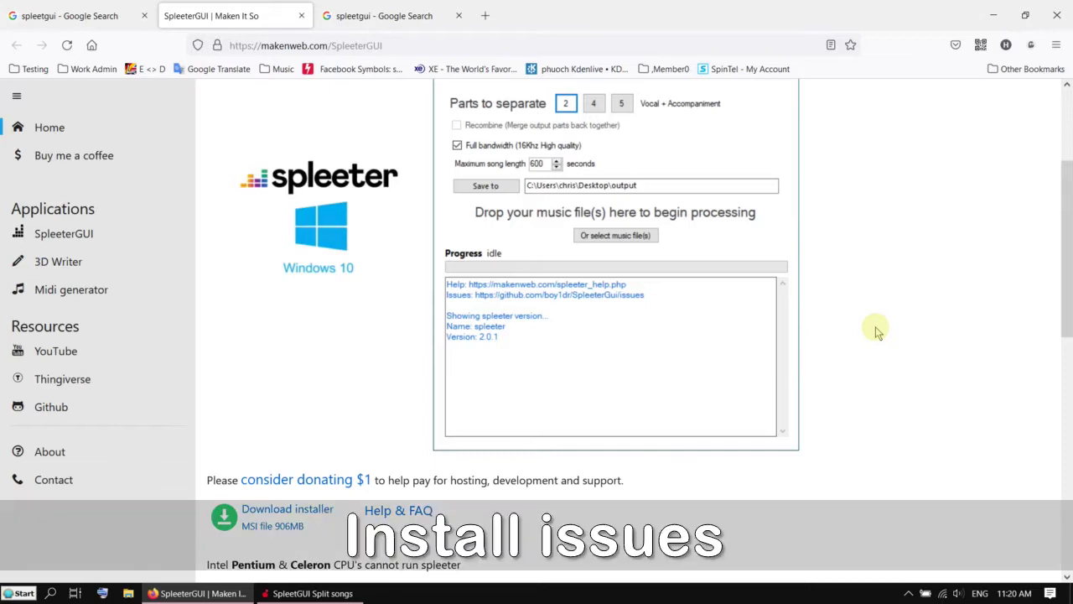
scroll(875, 327, "down", 2)
scroll(875, 326, "up", 1)
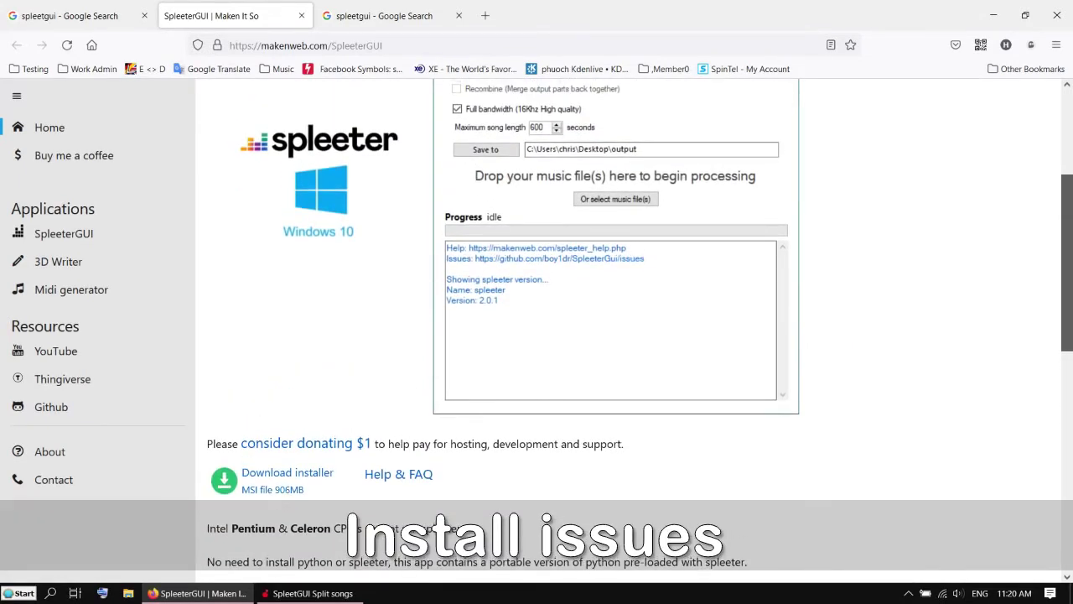
scroll(875, 326, "down", 3)
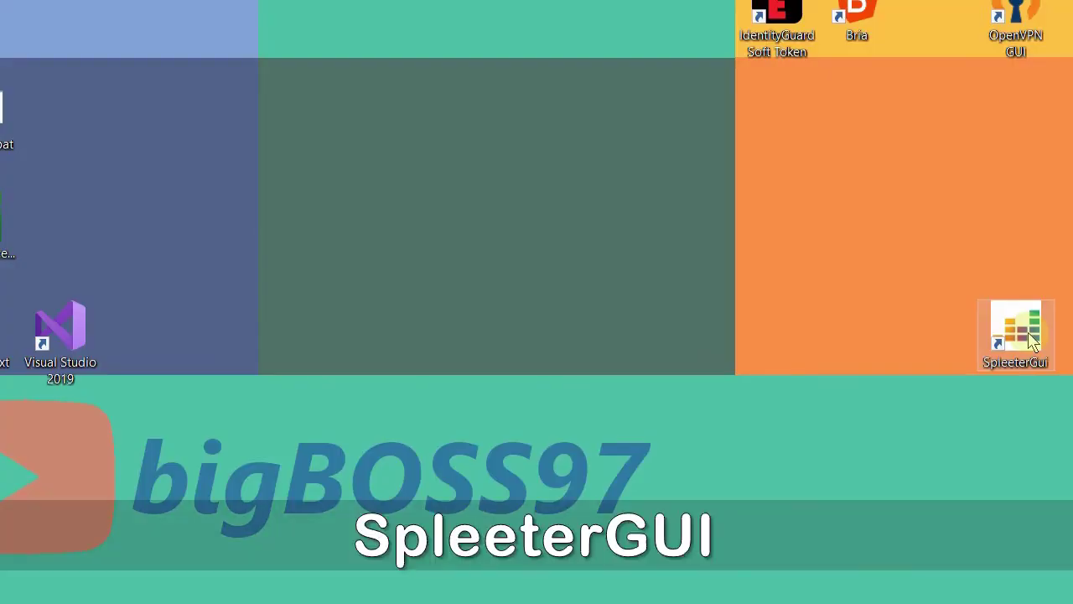
Step: Launch SpleeterGUI from its desktop shortcut
double_click(1031, 336)
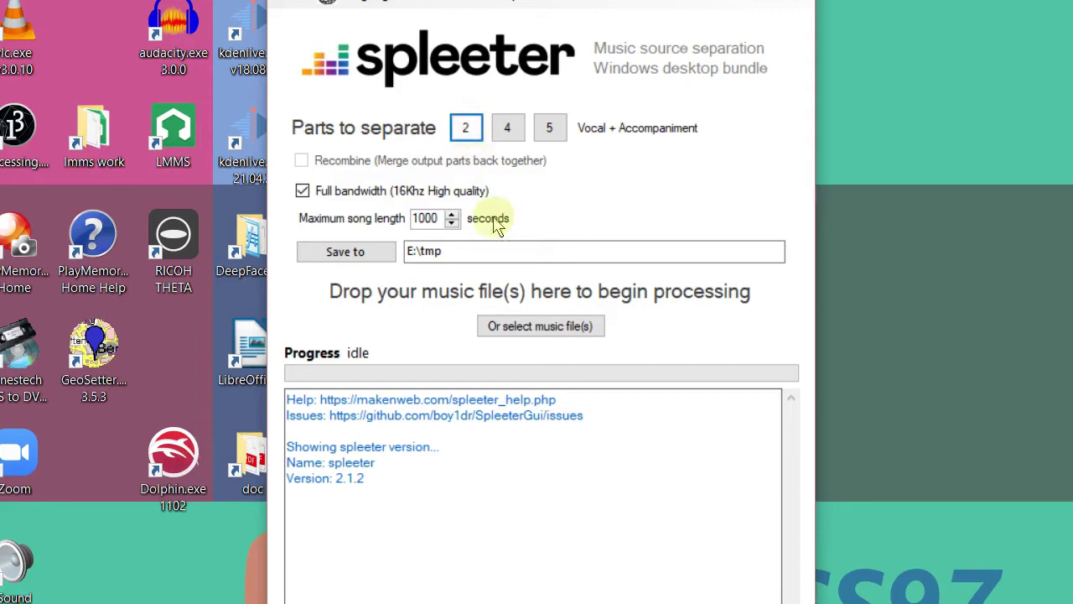
Step: Keep the 1000-second song length and set the output folder to tmp on Storage (E:)
left_click(432, 218)
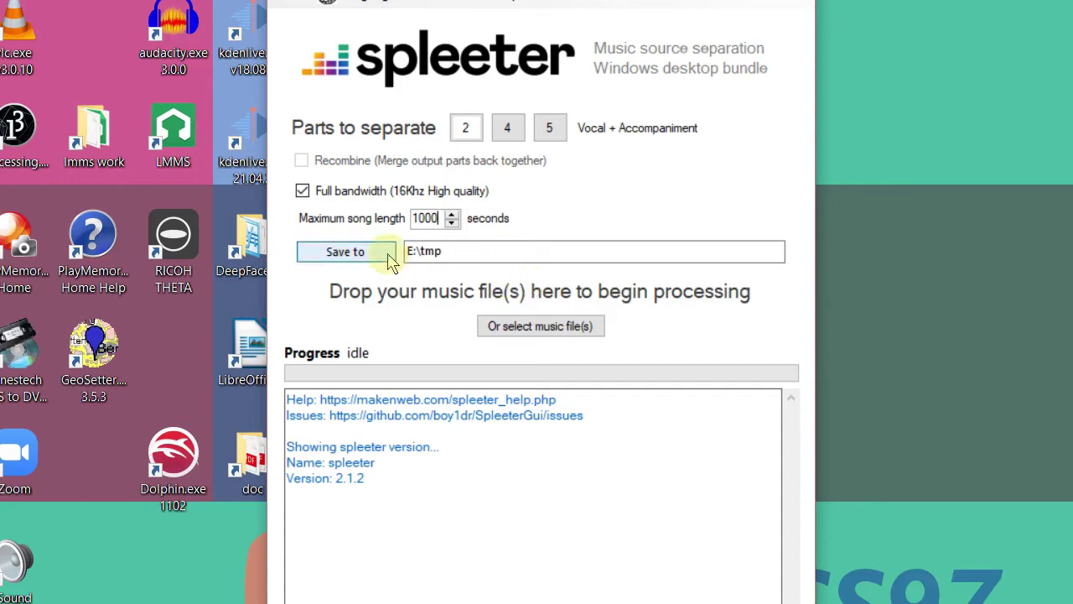
left_click(346, 252)
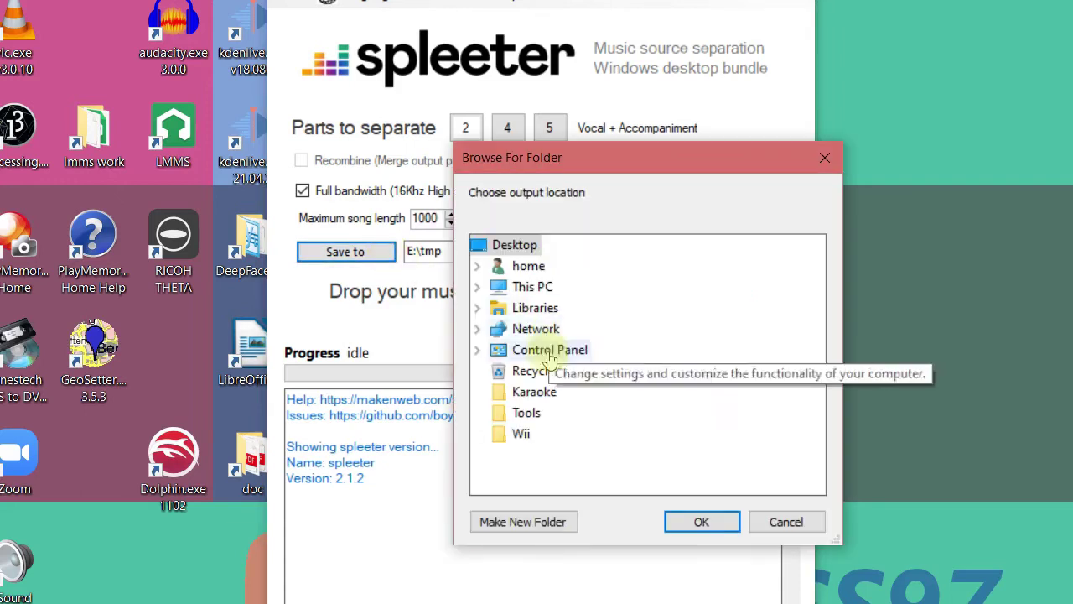
left_click(480, 287)
scroll(521, 402, "down", 2)
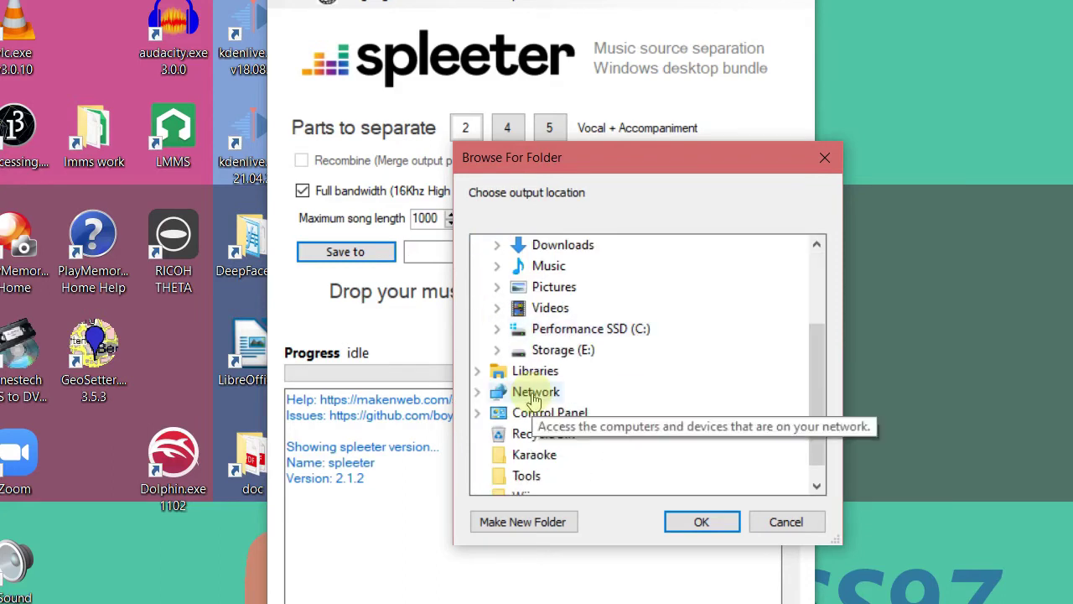
left_click(524, 350)
left_click(562, 435)
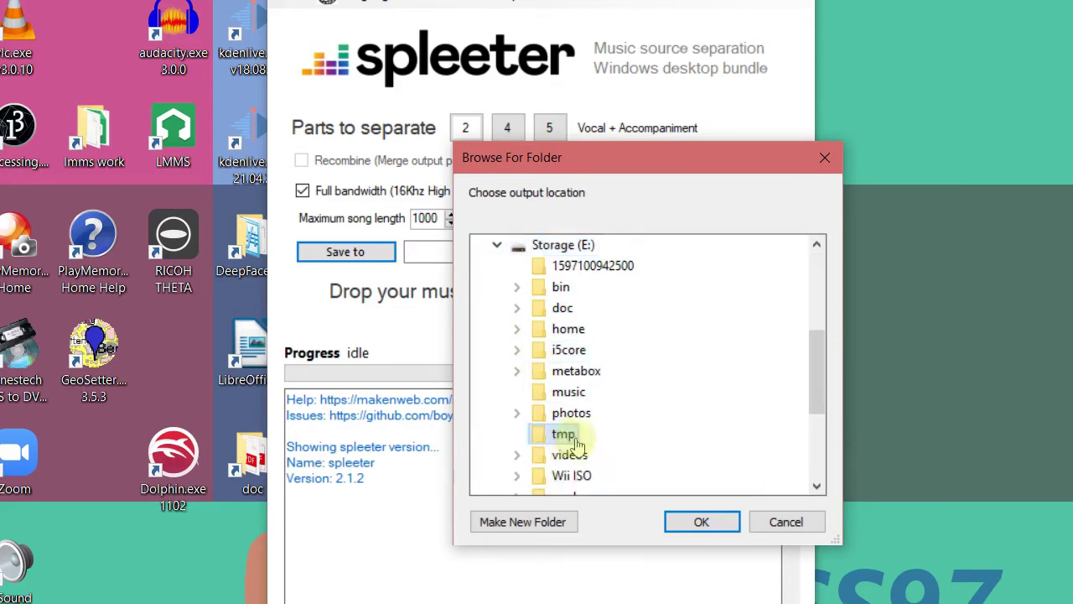
left_click(700, 522)
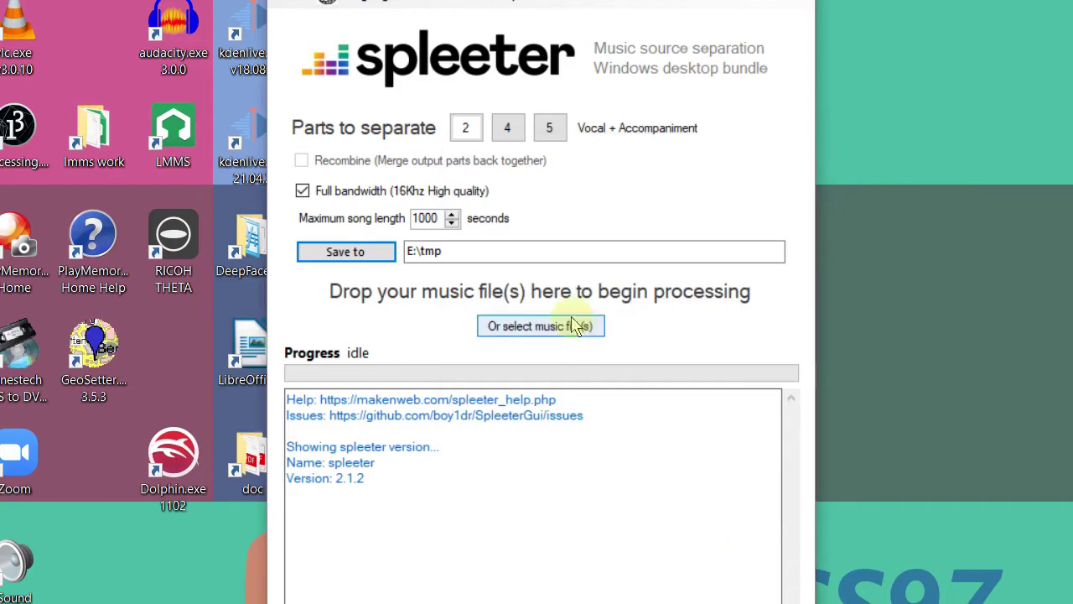
Step: Split the '齊唱 45 第二輯 (第一面) - Medley' mp3 into vocals.wav and accompaniment.wav
left_click(560, 326)
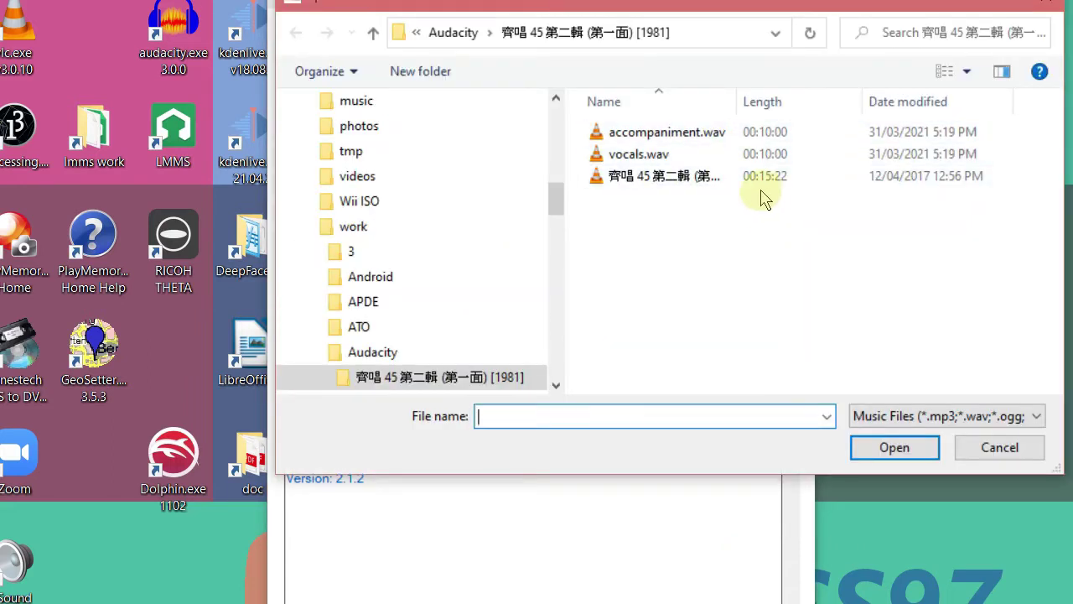
left_click(684, 183)
left_click(894, 453)
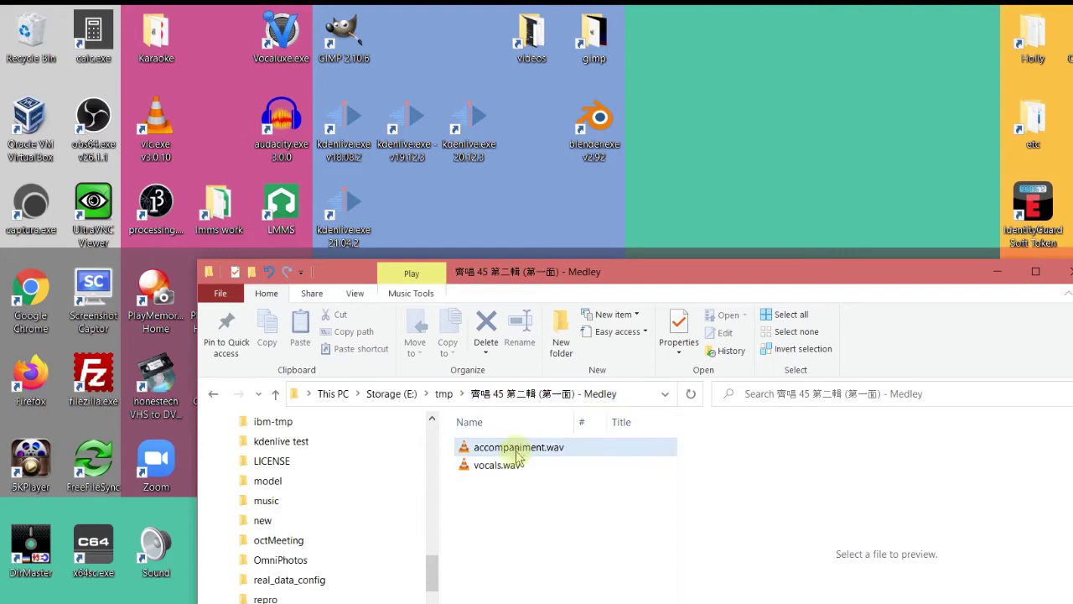
Step: Open accompaniment.wav in Audacity by dropping it onto the Audacity desktop shortcut
mouse_move(515, 469)
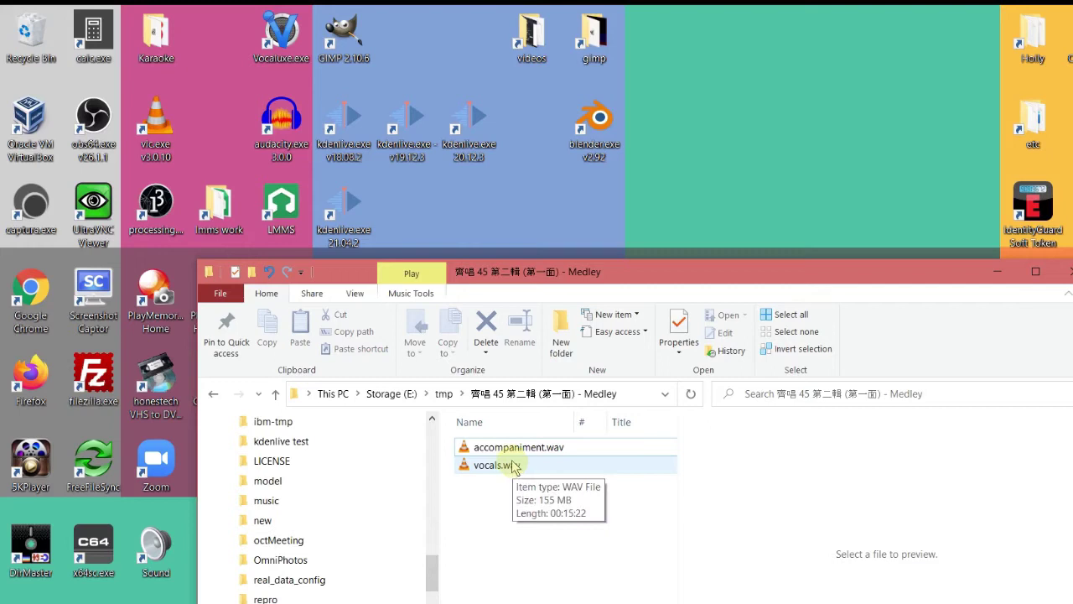
left_click_drag(508, 447, 284, 149)
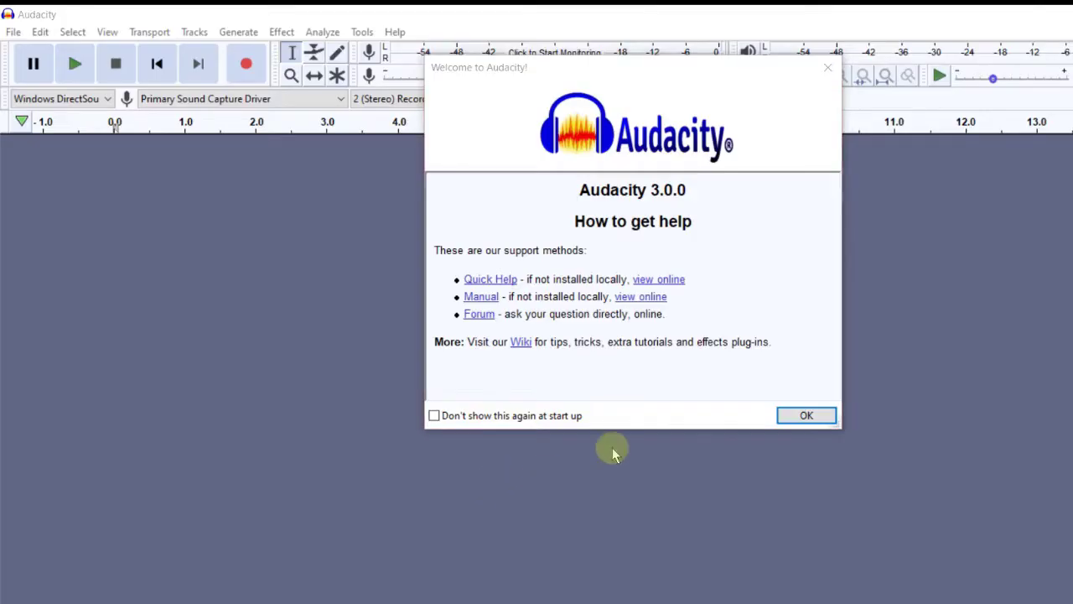
Step: Dismiss the welcome message, play both tracks, solo the vocals track, then stop playback
left_click(806, 415)
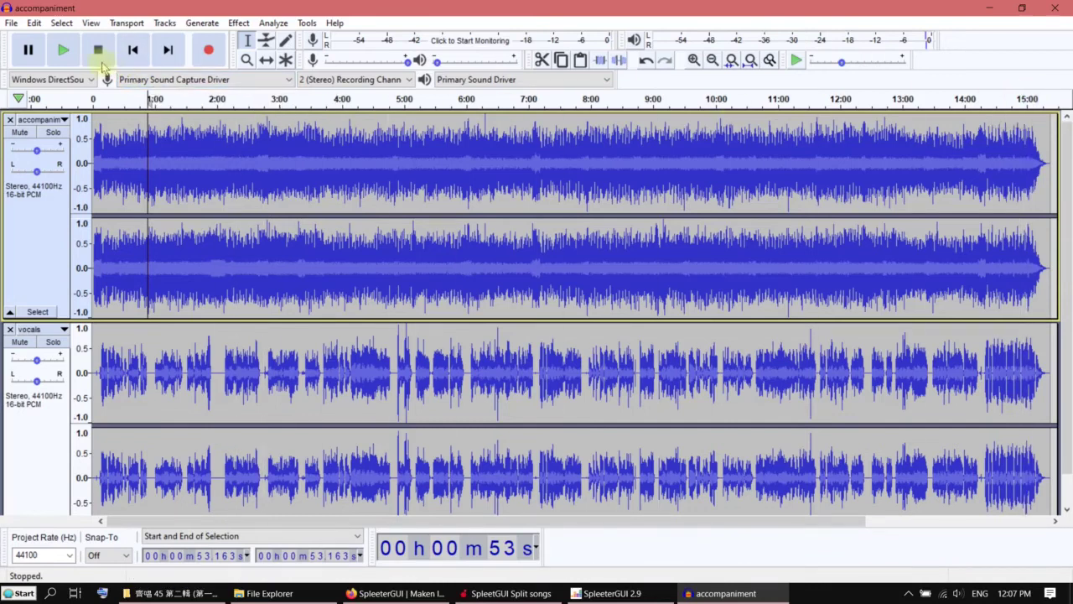
left_click(67, 55)
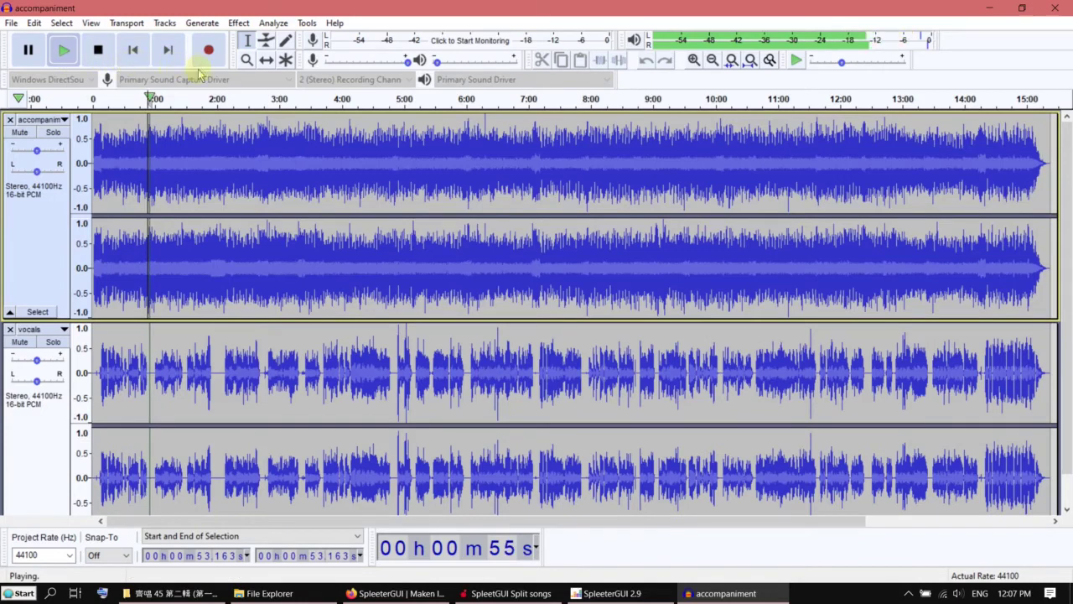
left_click(53, 343)
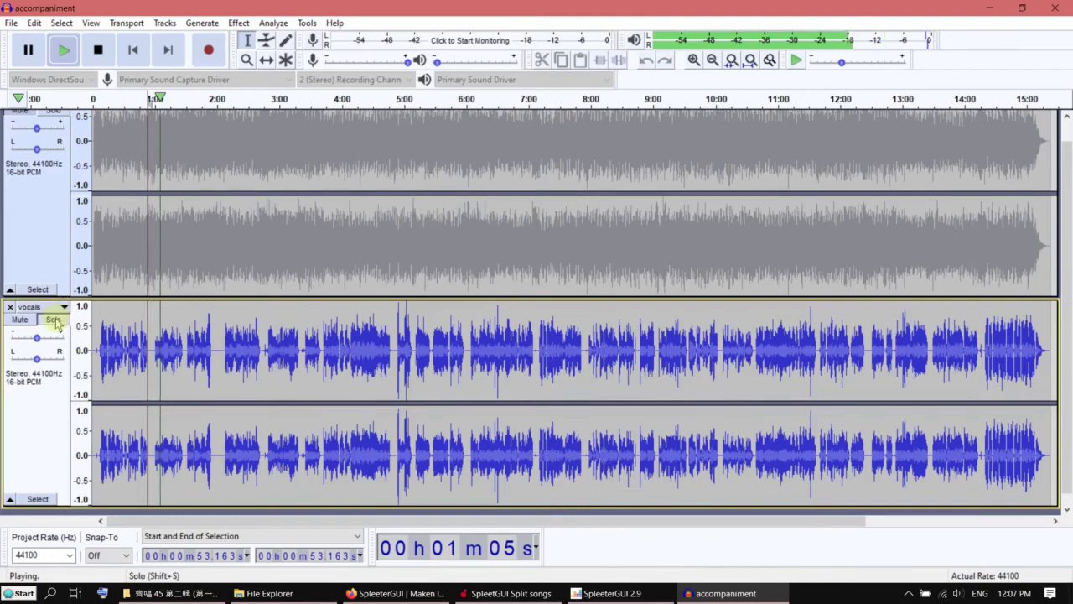
left_click(54, 320)
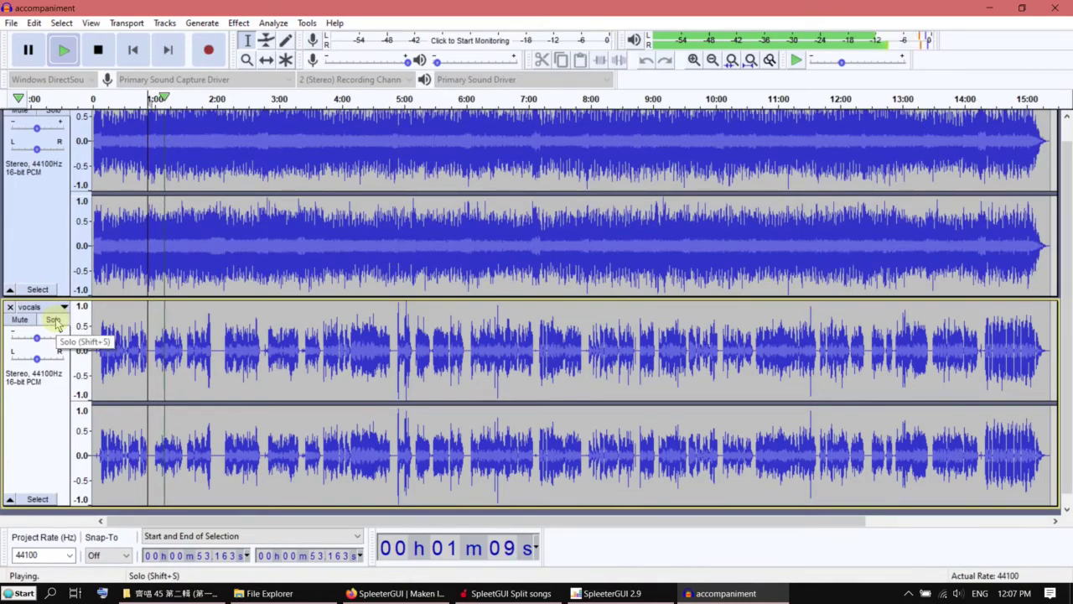
left_click(55, 322)
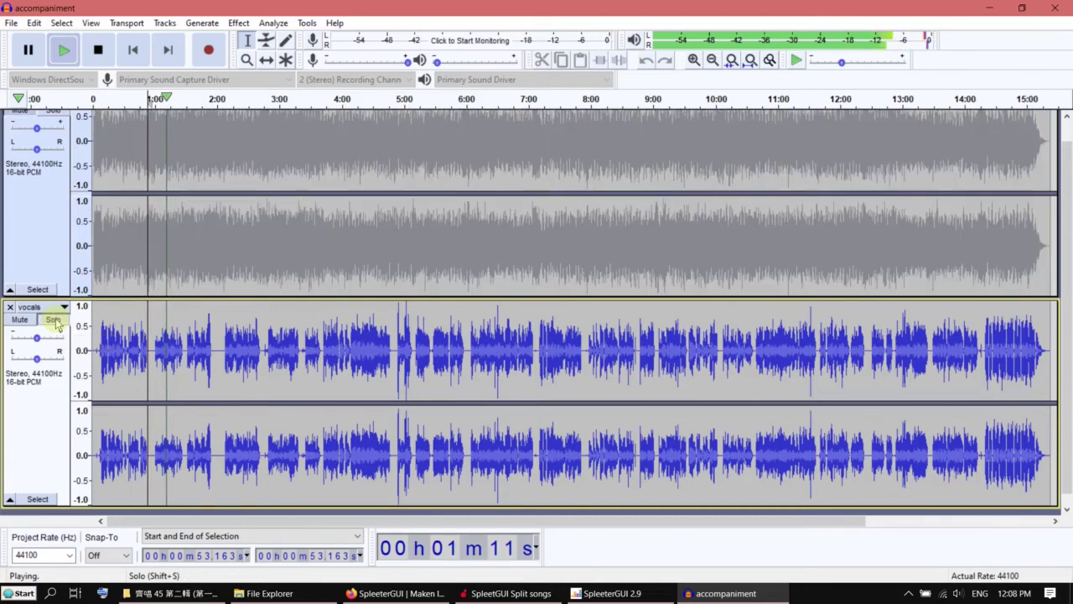
left_click(104, 53)
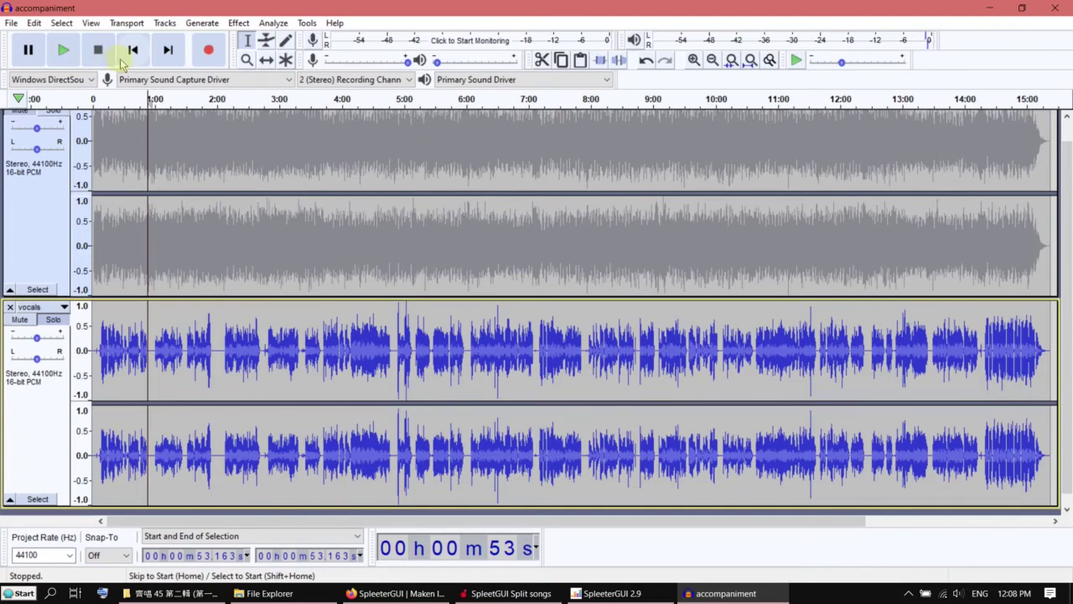